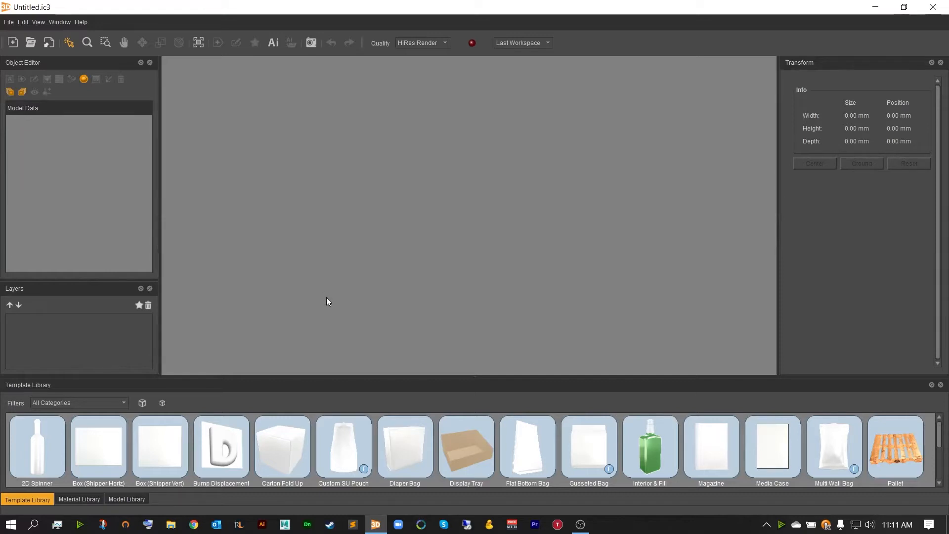
Step: Open the application preferences, review the interface languages, and set the system units to Imperial
{"action": "left_click", "coordinate": [23, 22]}
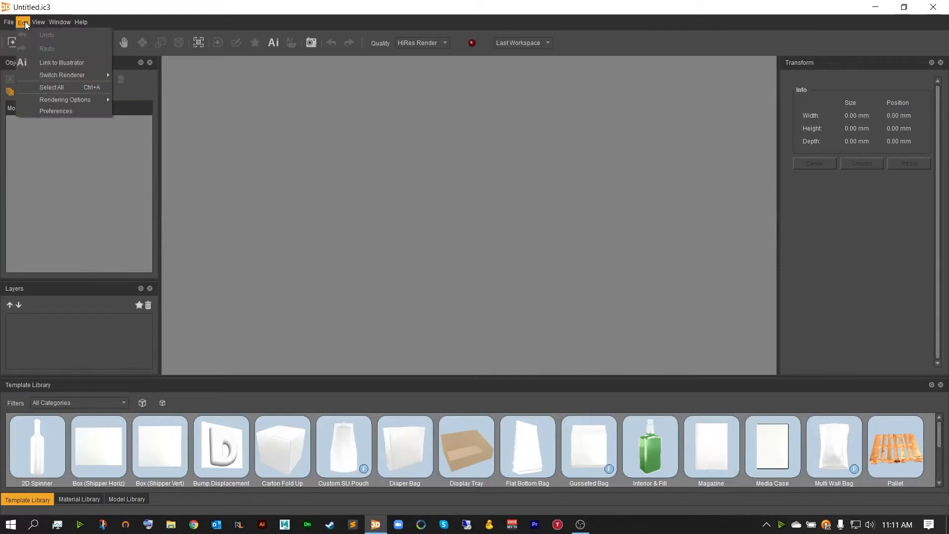
{"action": "left_click", "coordinate": [35, 111]}
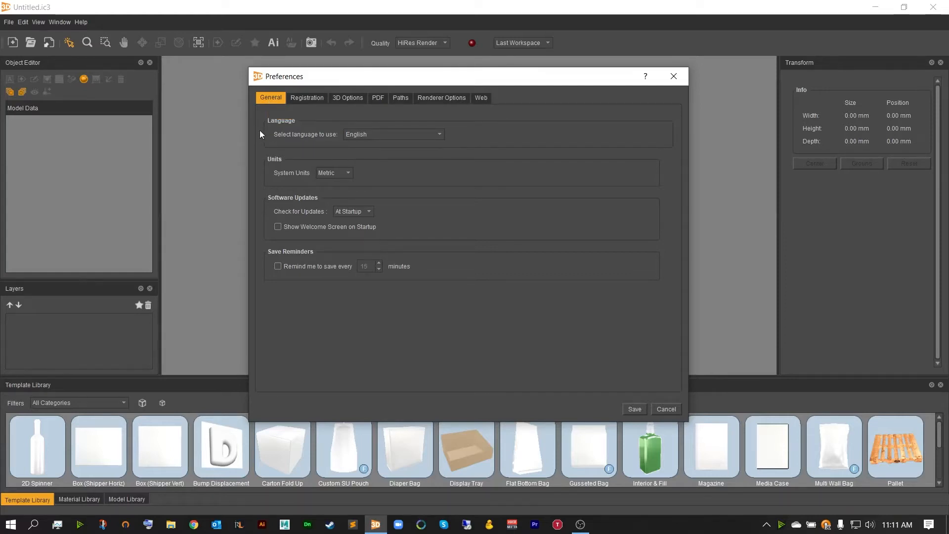
{"action": "left_click", "coordinate": [442, 135]}
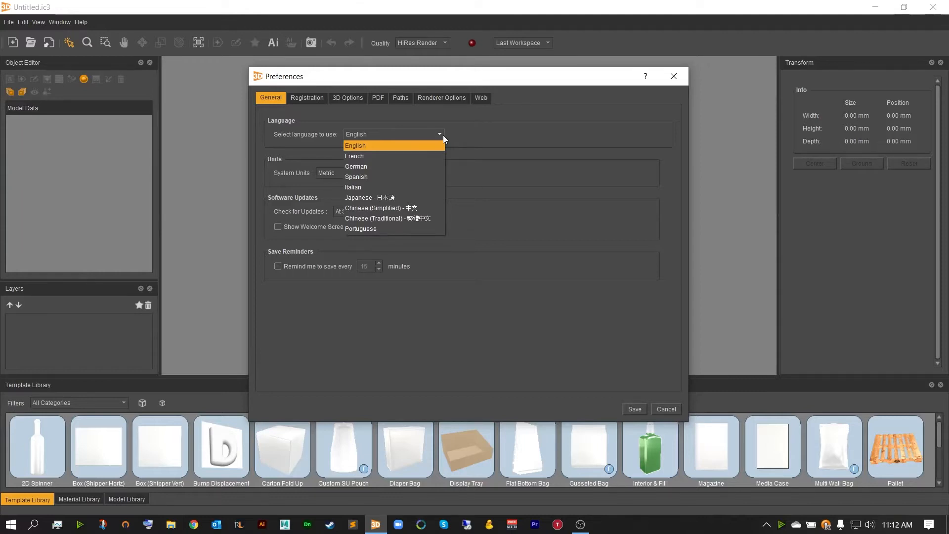
{"action": "left_click", "coordinate": [527, 136]}
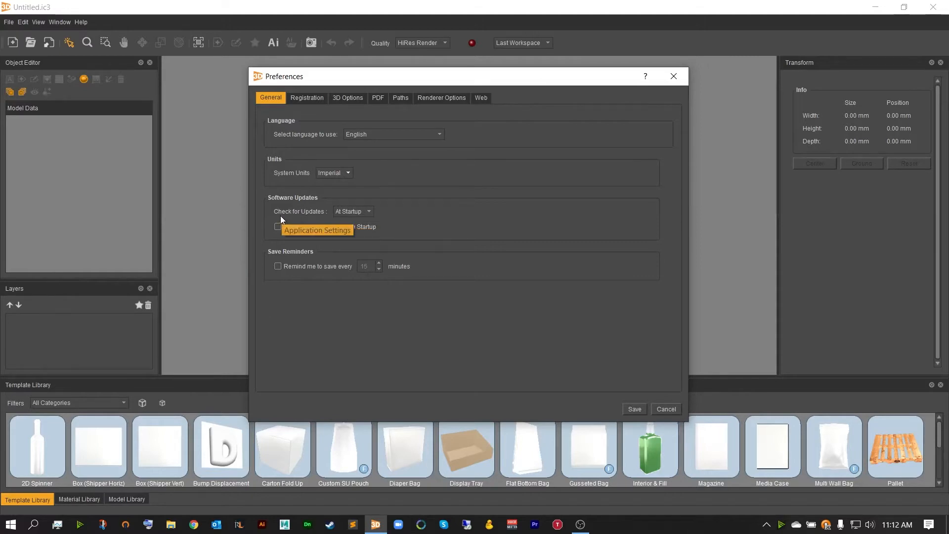
Step: Review the update-check frequency options and switch the save reminder on and back off
{"action": "left_click", "coordinate": [362, 212]}
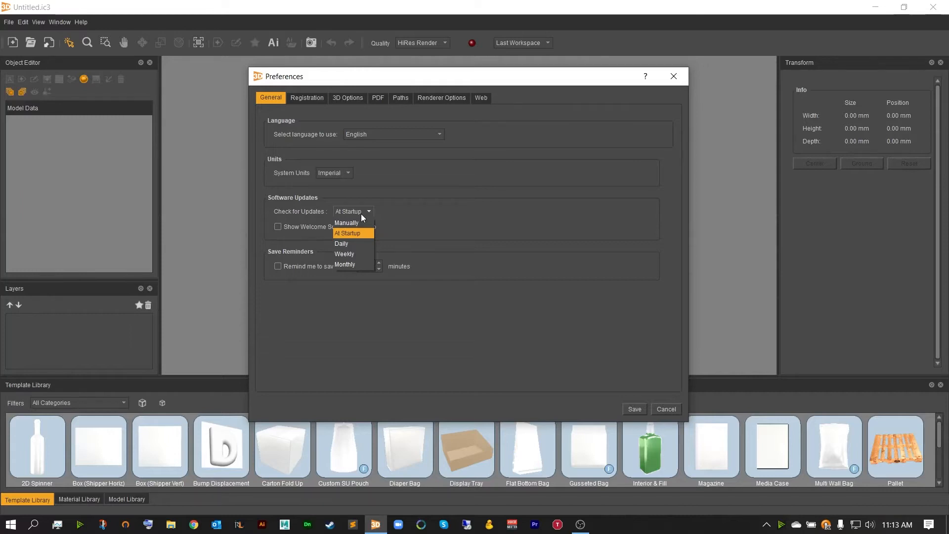
{"action": "left_click", "coordinate": [395, 229]}
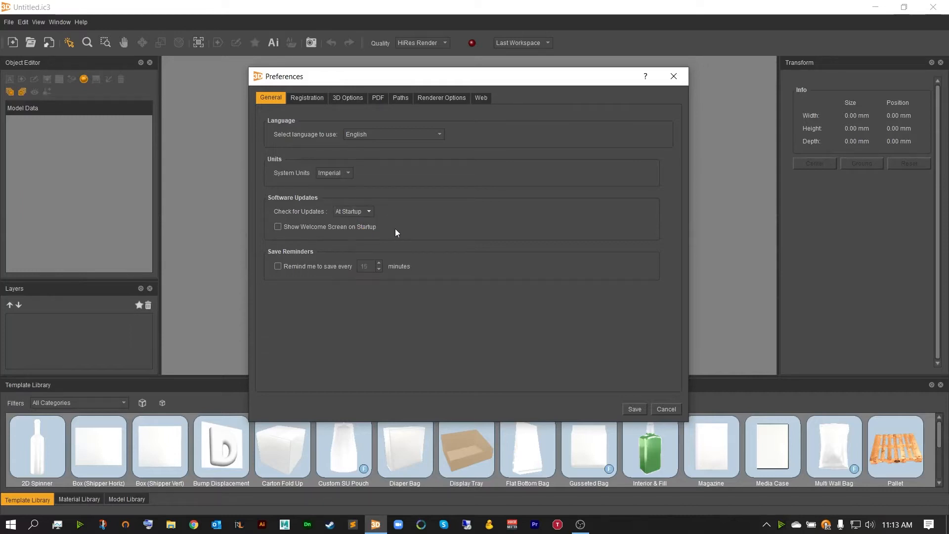
{"action": "left_click", "coordinate": [280, 265]}
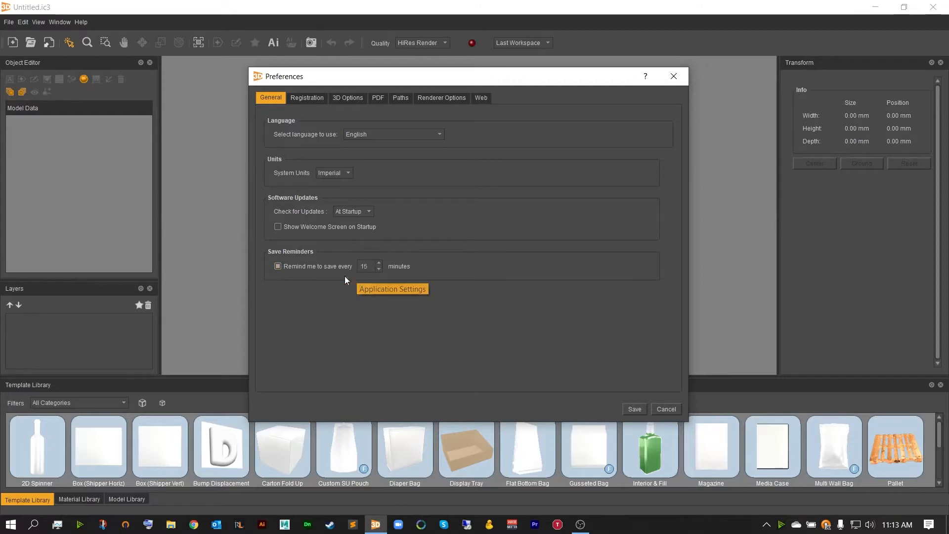
{"action": "left_click", "coordinate": [279, 267]}
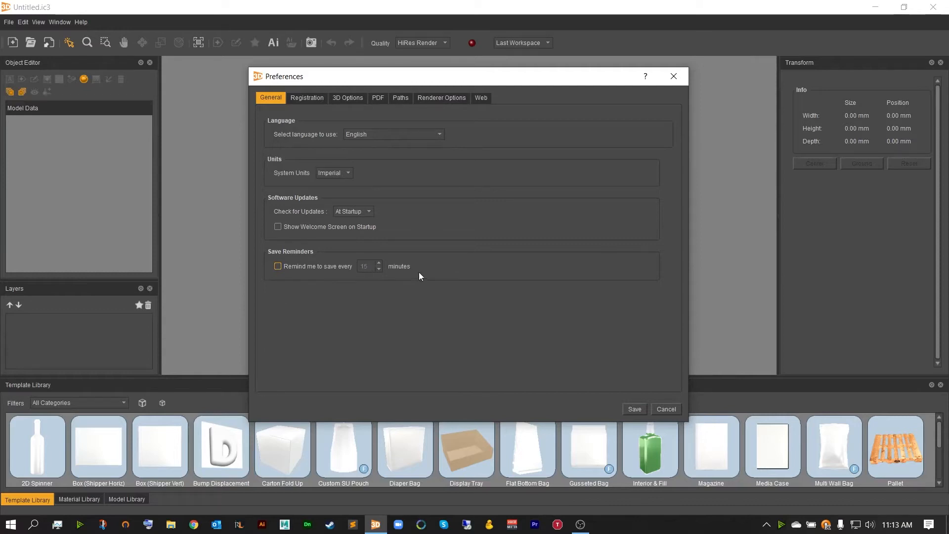
Step: Review the registration fields, and examine the texture quality and Hi-Res texture size choices in the 3D options
{"action": "left_click", "coordinate": [315, 98]}
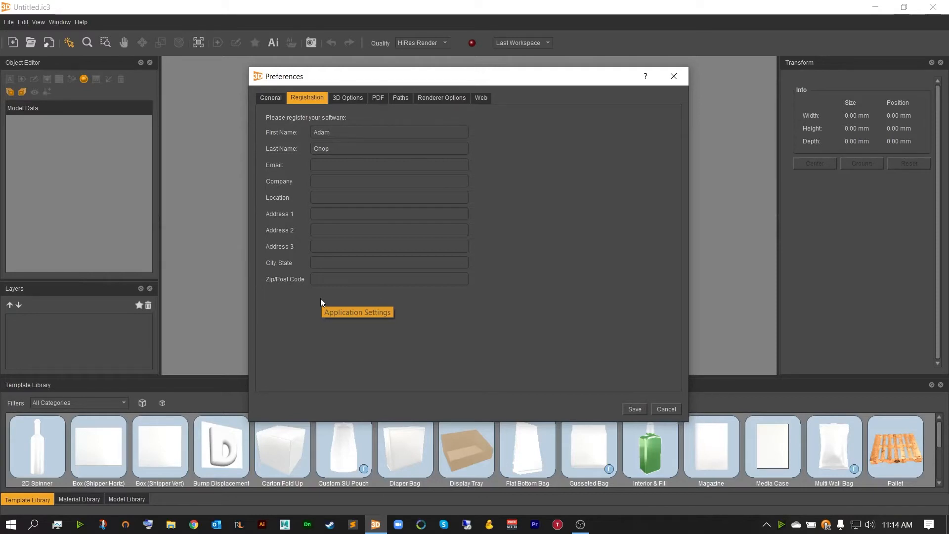
{"action": "left_click", "coordinate": [345, 99]}
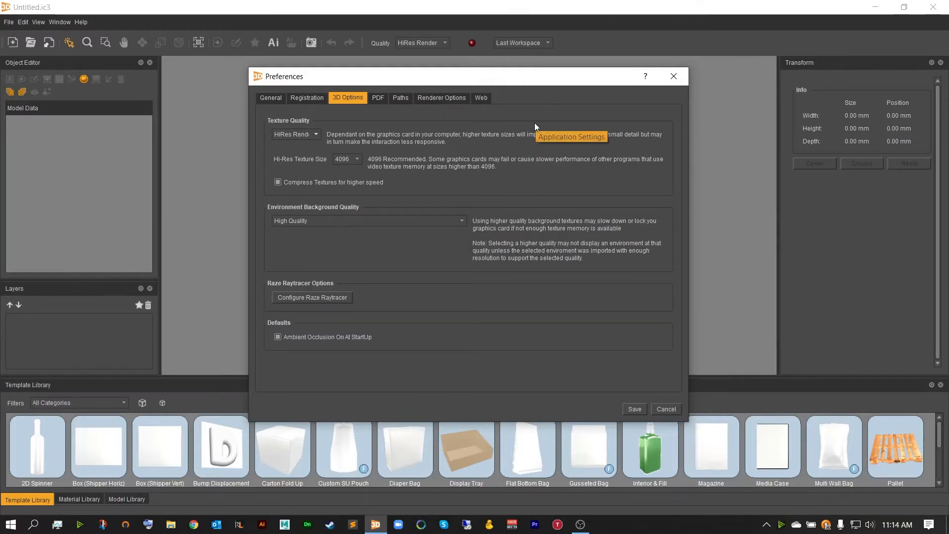
{"action": "left_click", "coordinate": [316, 134]}
{"action": "left_click", "coordinate": [357, 156]}
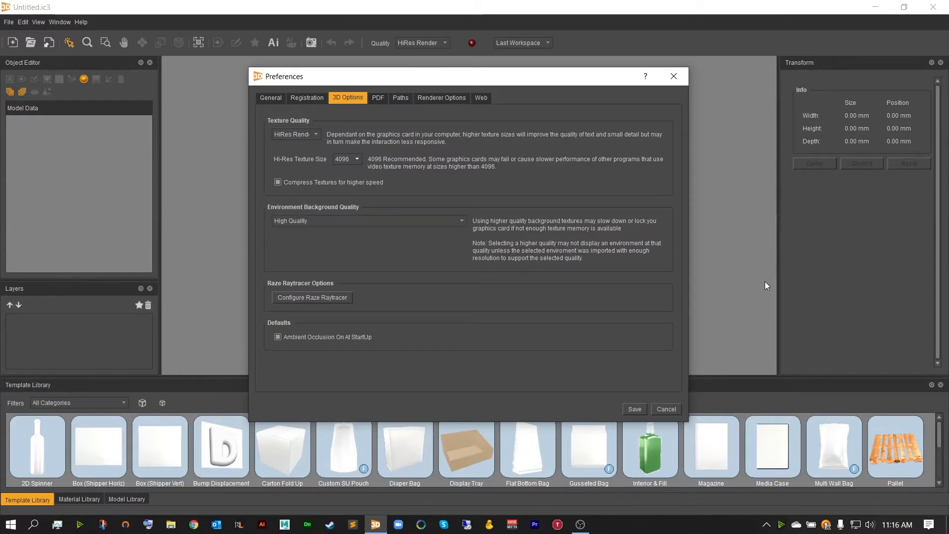
Step: Examine the environment background quality choices, switching to Standard Quality and back to High Quality
{"action": "left_click", "coordinate": [456, 219]}
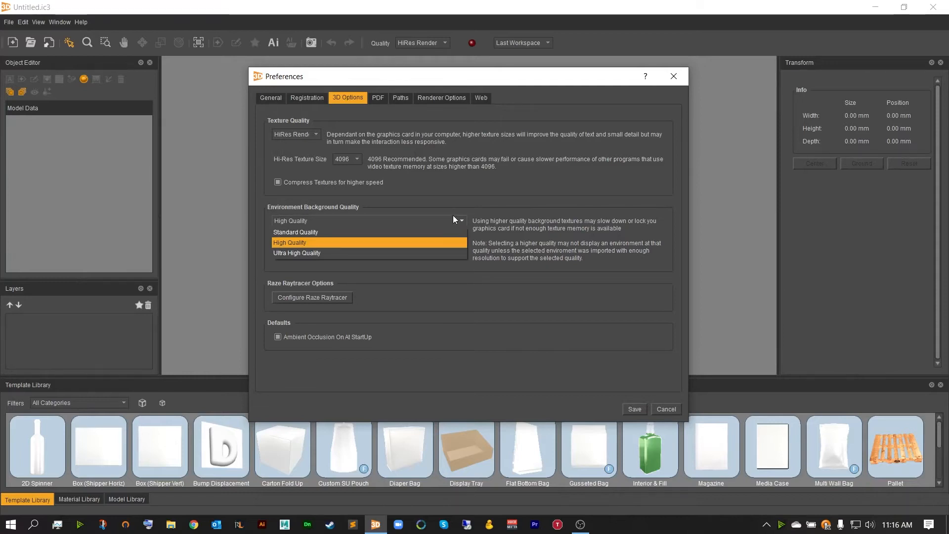
{"action": "left_click", "coordinate": [454, 202]}
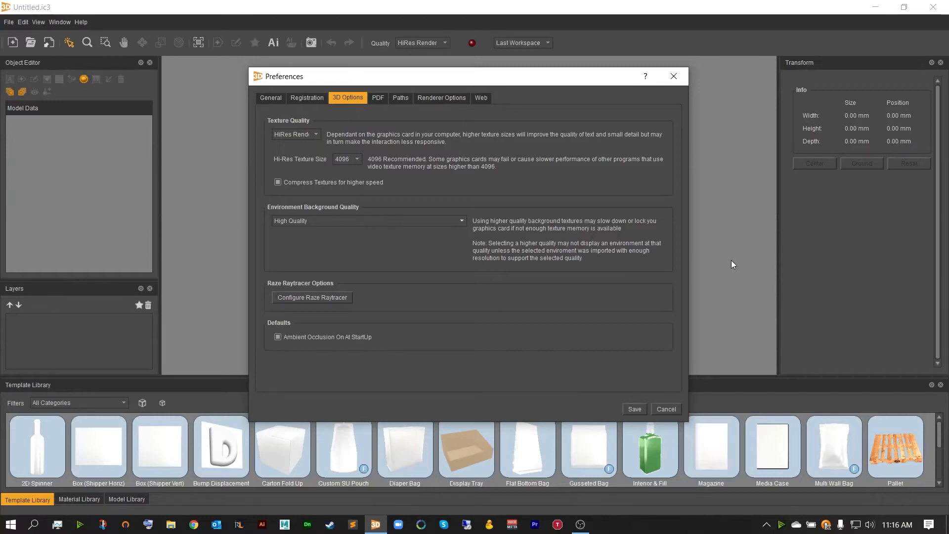
{"action": "left_click", "coordinate": [396, 222]}
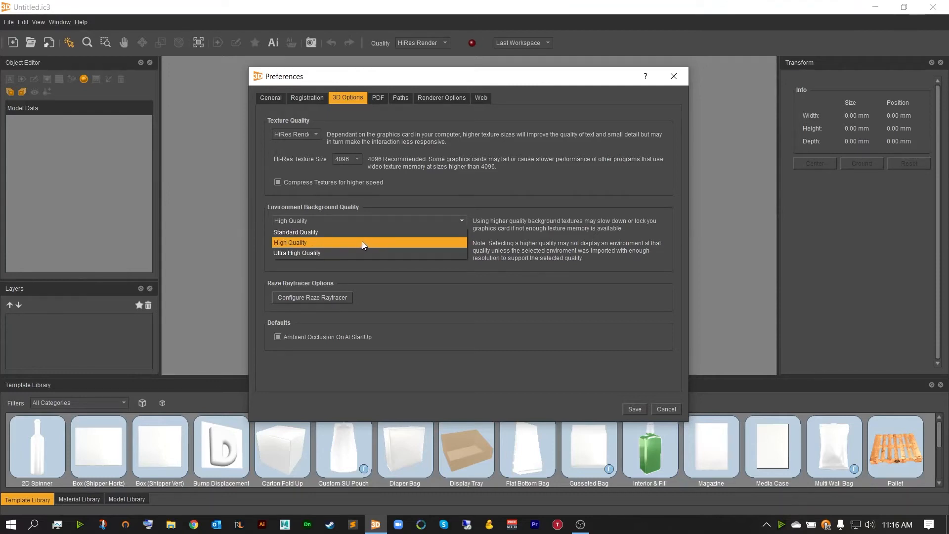
{"action": "left_click", "coordinate": [343, 233]}
{"action": "left_click", "coordinate": [334, 219]}
{"action": "left_click", "coordinate": [327, 245]}
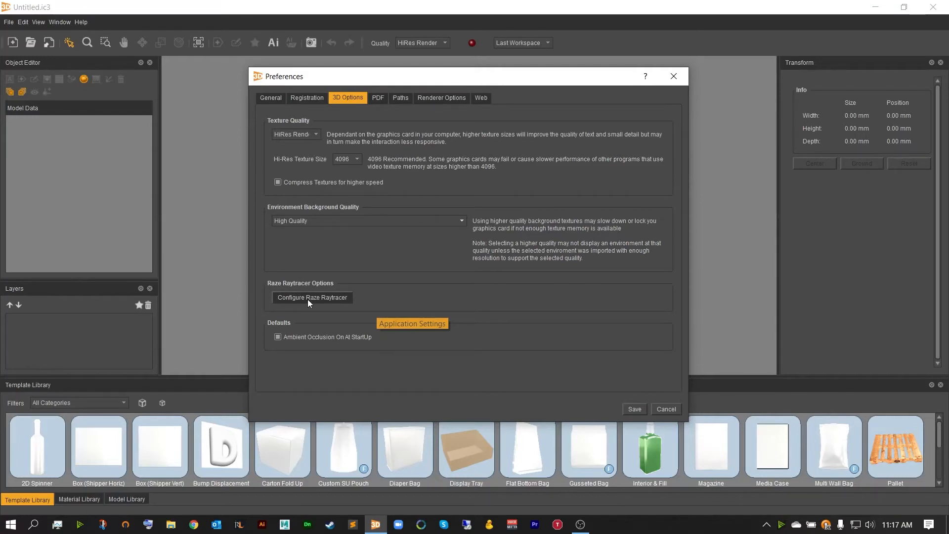
Step: Open the Raze Raytracer configuration and set the renderer type to Nvidia GPU Renderer
{"action": "left_click", "coordinate": [308, 299]}
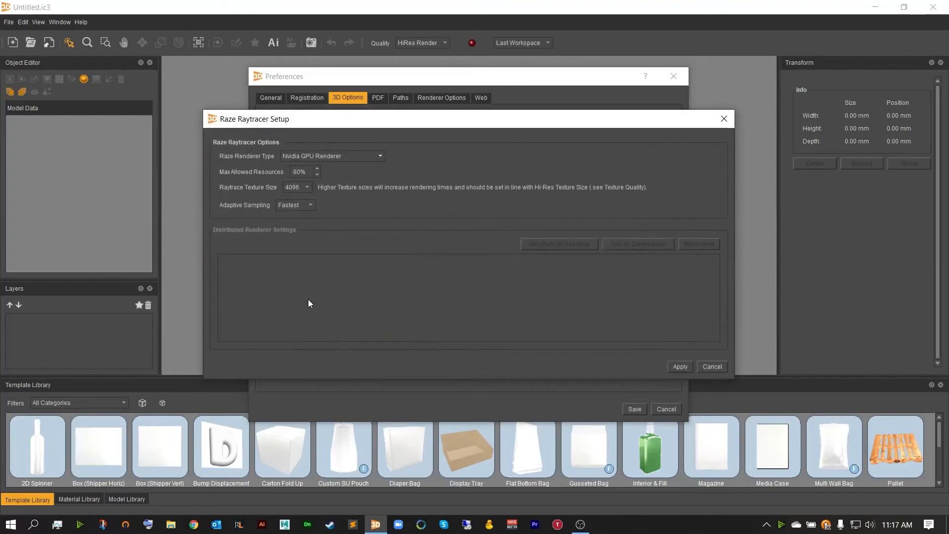
{"action": "left_click_drag", "start_coordinate": [292, 125], "coordinate": [275, 52]}
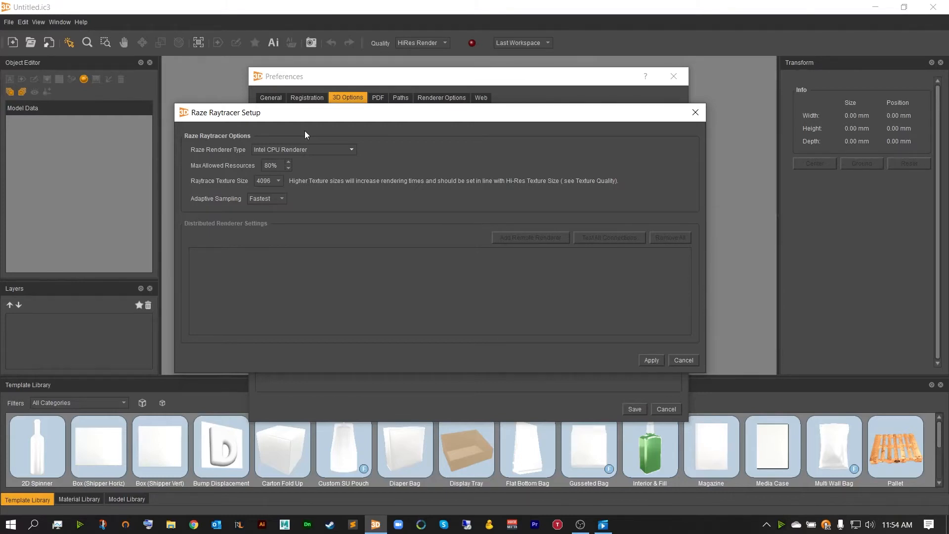
{"action": "left_click", "coordinate": [345, 151]}
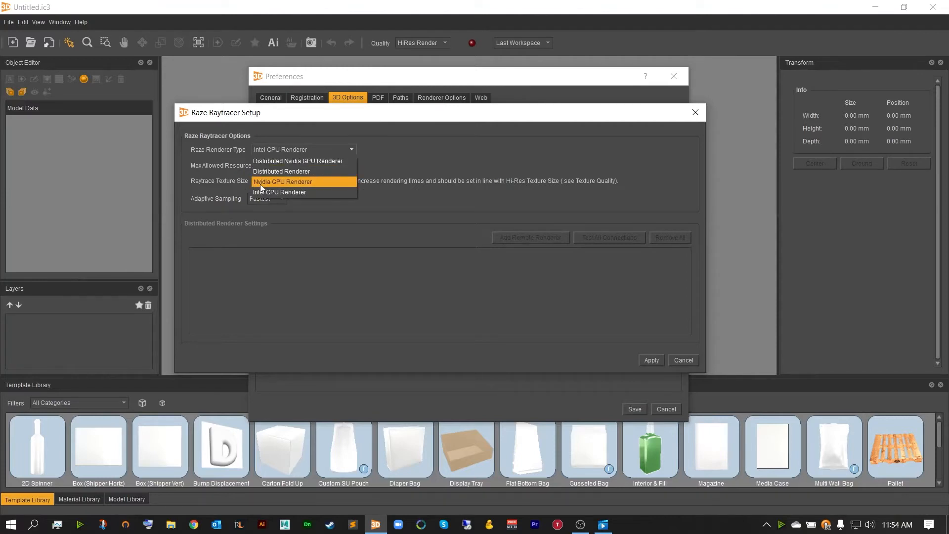
{"action": "left_click", "coordinate": [344, 183]}
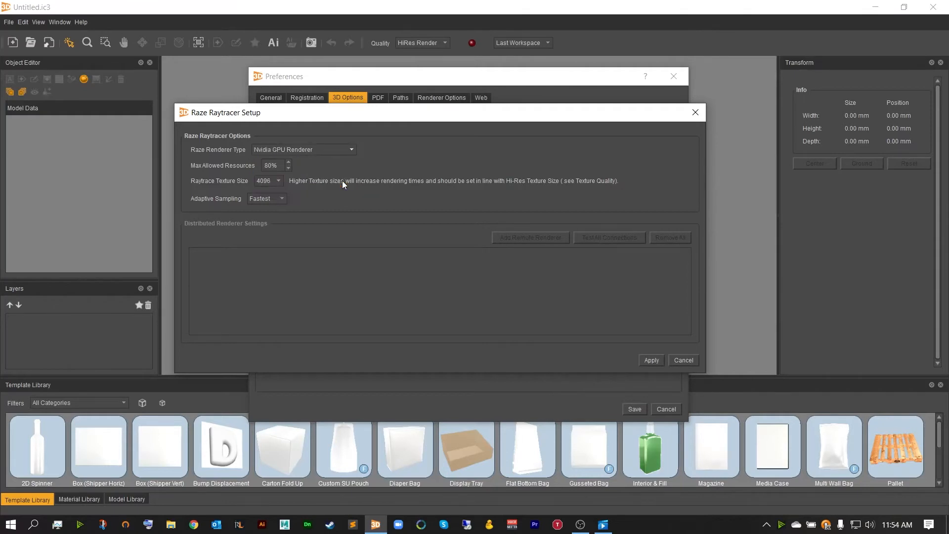
{"action": "left_click", "coordinate": [340, 153]}
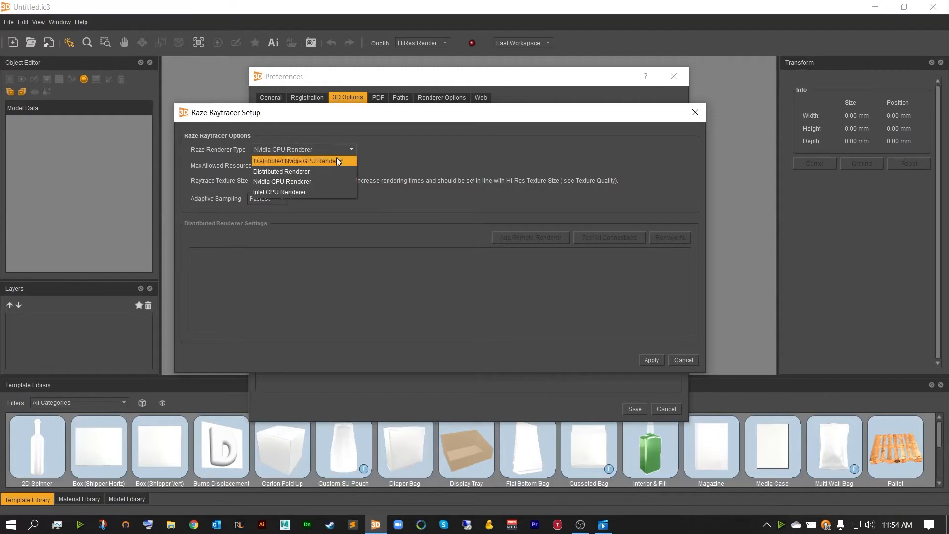
{"action": "left_click", "coordinate": [325, 183]}
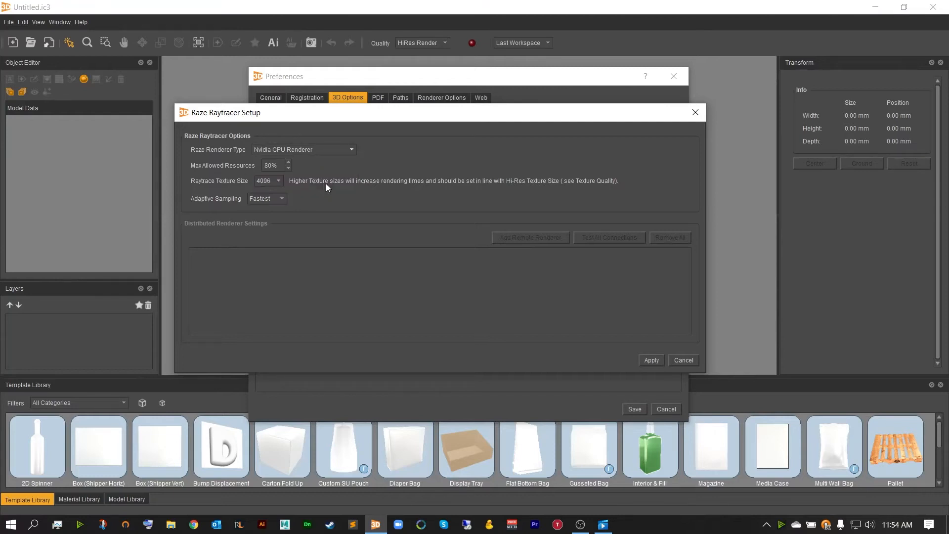
Step: Review the raytracer's allowed resources, texture size and adaptive sampling options, and apply the raytracer setup
{"action": "double_click", "coordinate": [280, 165]}
{"action": "left_click", "coordinate": [279, 181]}
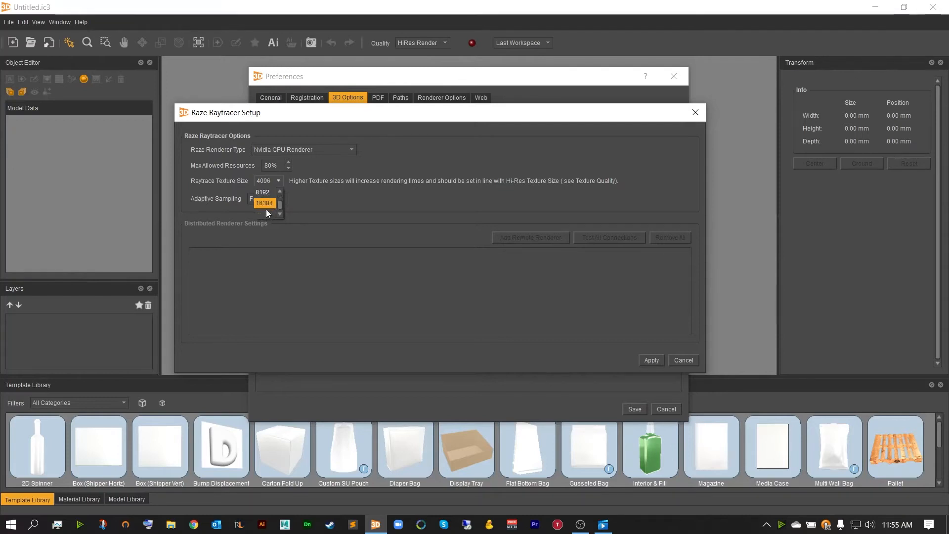
{"action": "scroll", "coordinate": [265, 203], "scroll_direction": "down", "scroll_amount": 1}
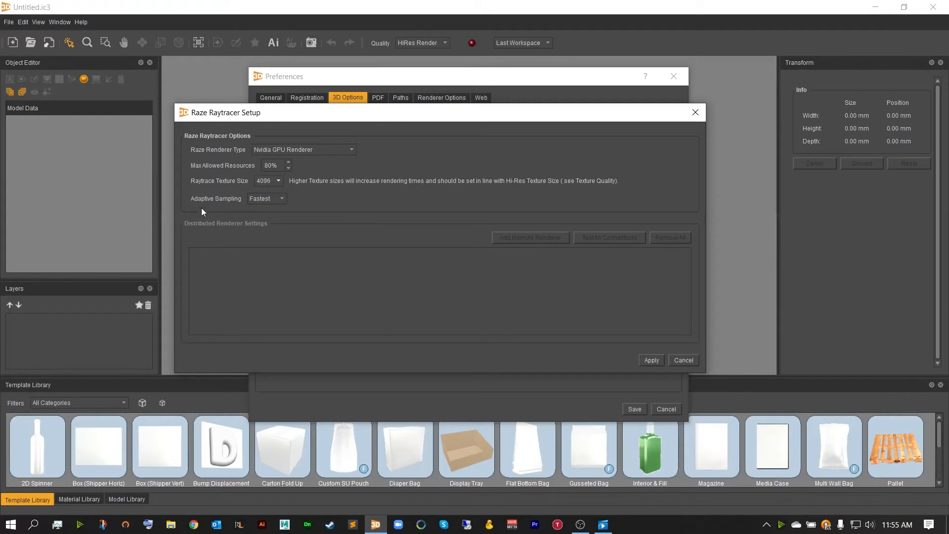
{"action": "left_click", "coordinate": [280, 146]}
{"action": "left_click", "coordinate": [283, 189]}
{"action": "left_click", "coordinate": [280, 199]}
{"action": "left_click", "coordinate": [650, 362]}
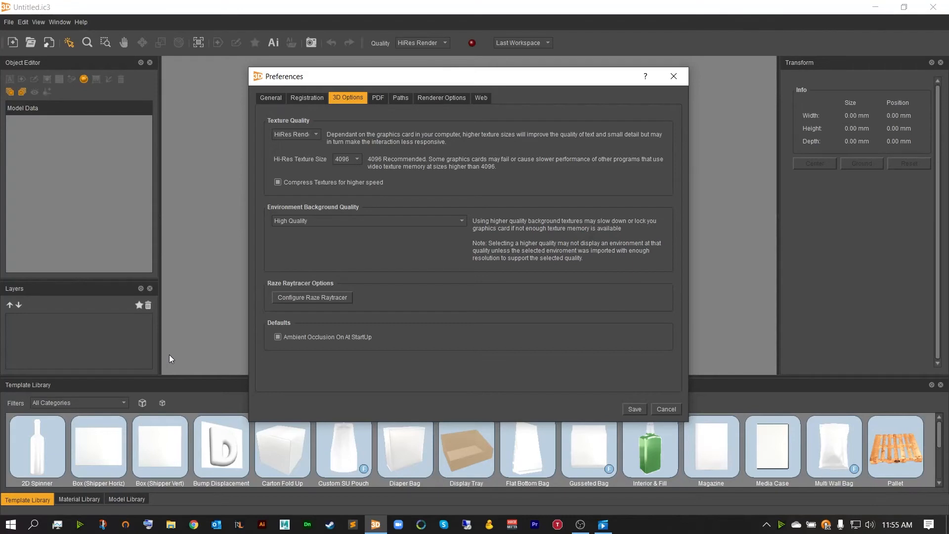
Step: Remove the custom PDF branding image in the preferences and reload the PDF settings to show the default logo
{"action": "left_click", "coordinate": [376, 103]}
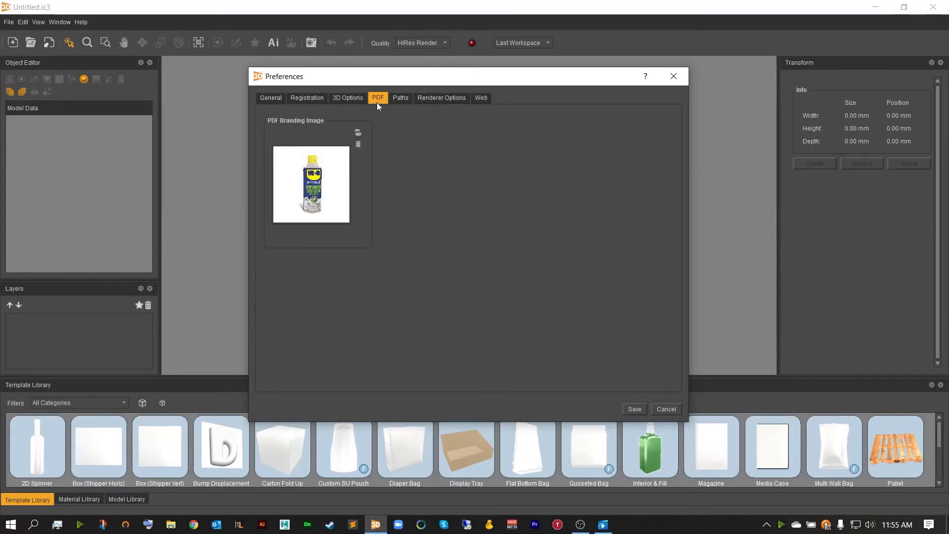
{"action": "left_click", "coordinate": [359, 143]}
{"action": "left_click", "coordinate": [355, 98]}
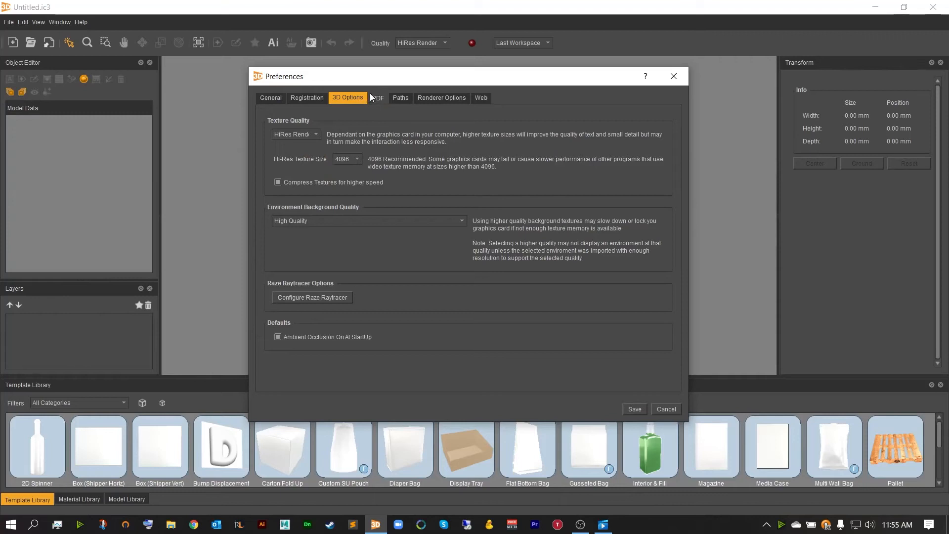
{"action": "left_click", "coordinate": [374, 97]}
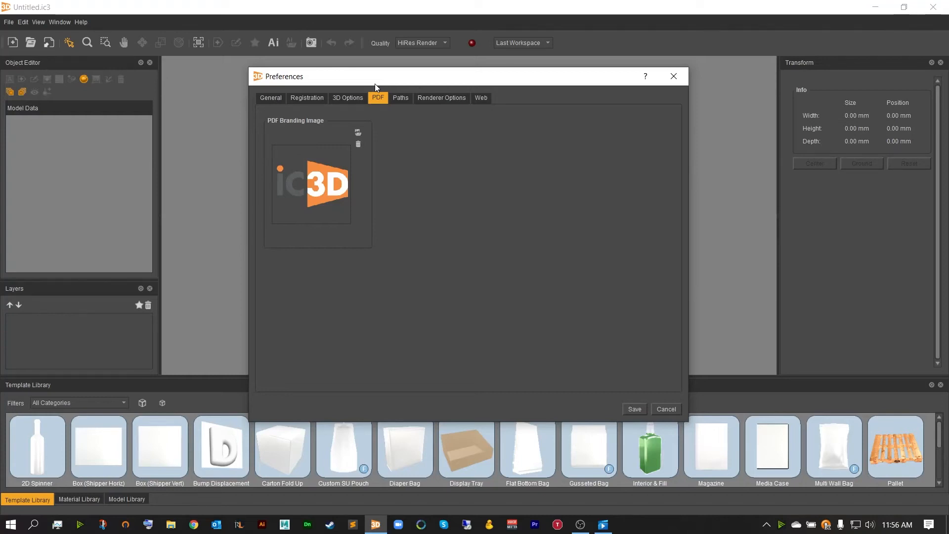
Step: Browse the Pictures folder for a PDF branding image and leave without choosing one
{"action": "left_click", "coordinate": [357, 132]}
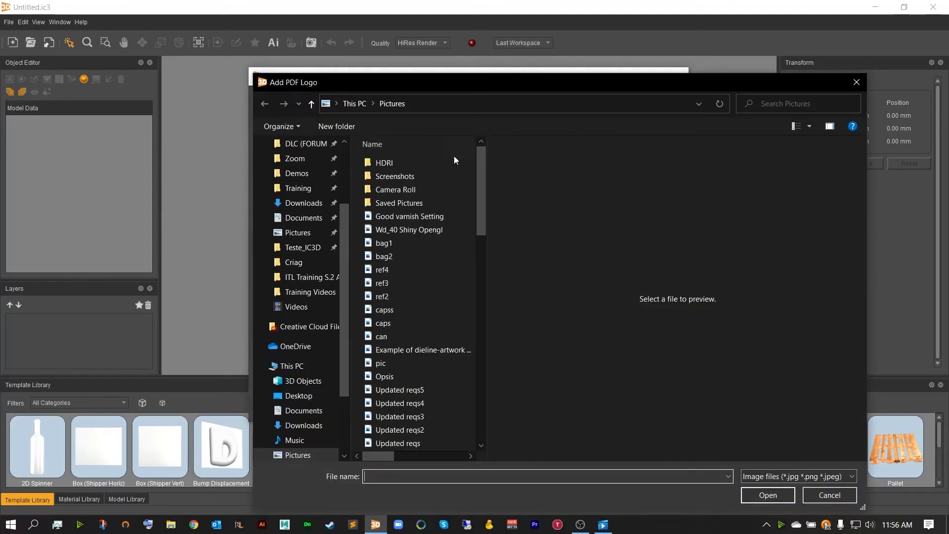
{"action": "scroll", "coordinate": [447, 196], "scroll_direction": "down", "scroll_amount": 3}
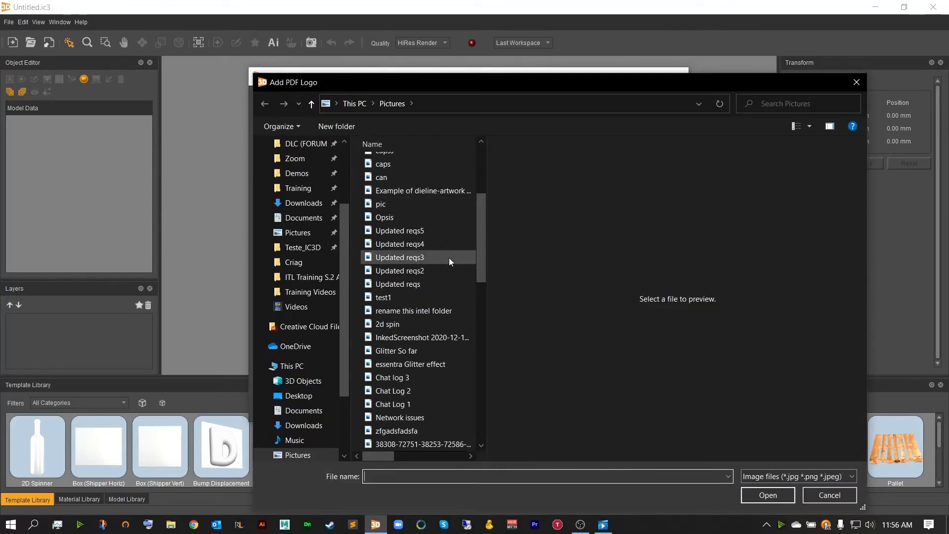
{"action": "left_click", "coordinate": [841, 497]}
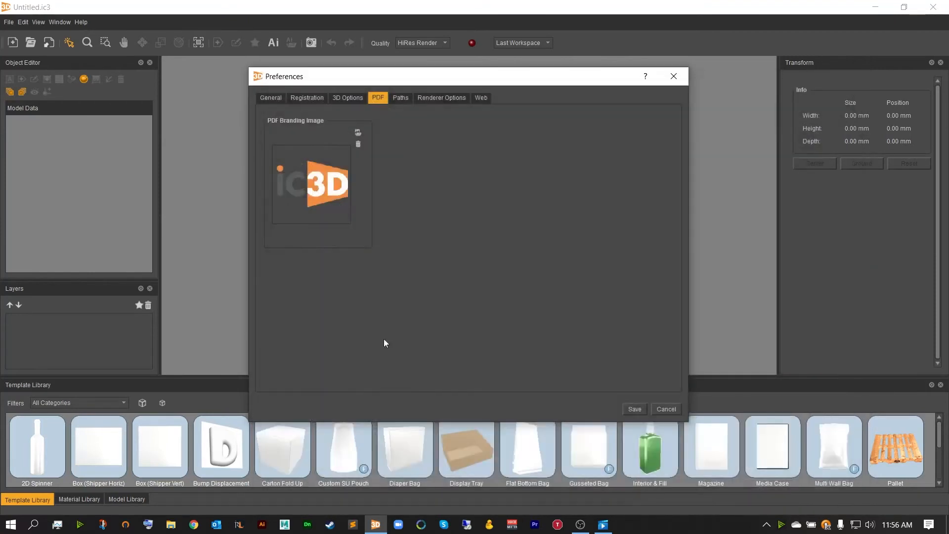
Step: Review the shared library and render hotfolder paths, switching the shared material library path on and back off
{"action": "left_click", "coordinate": [400, 99]}
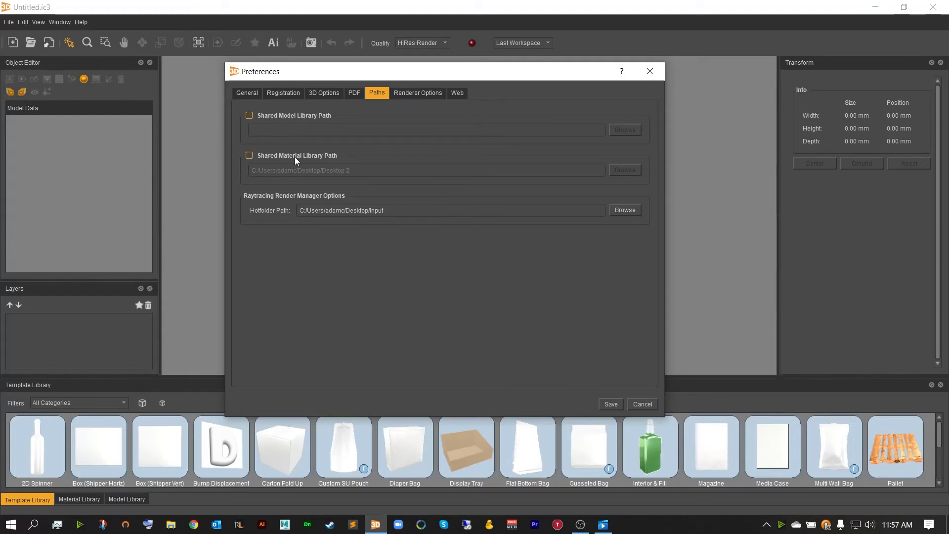
{"action": "left_click", "coordinate": [249, 156]}
{"action": "left_click_drag", "start_coordinate": [353, 172], "coordinate": [322, 171]}
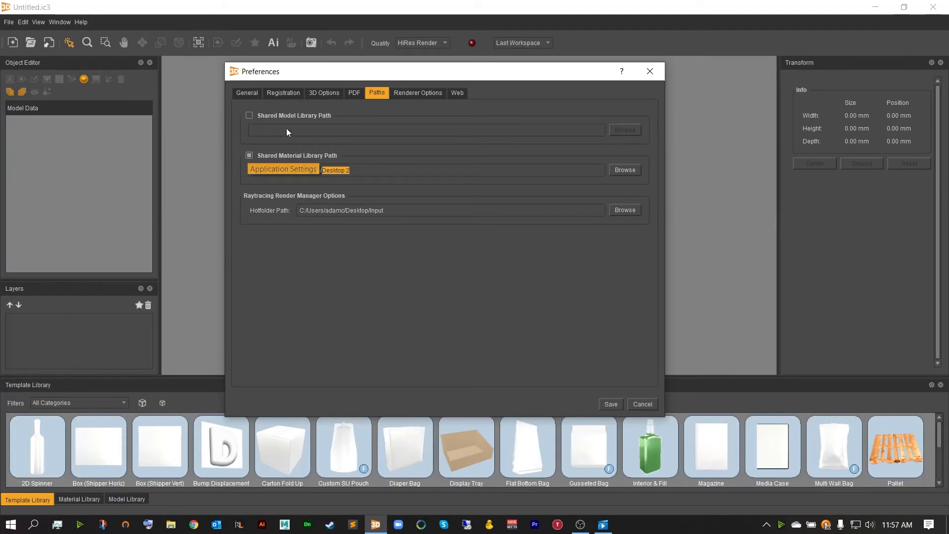
{"action": "left_click", "coordinate": [249, 155]}
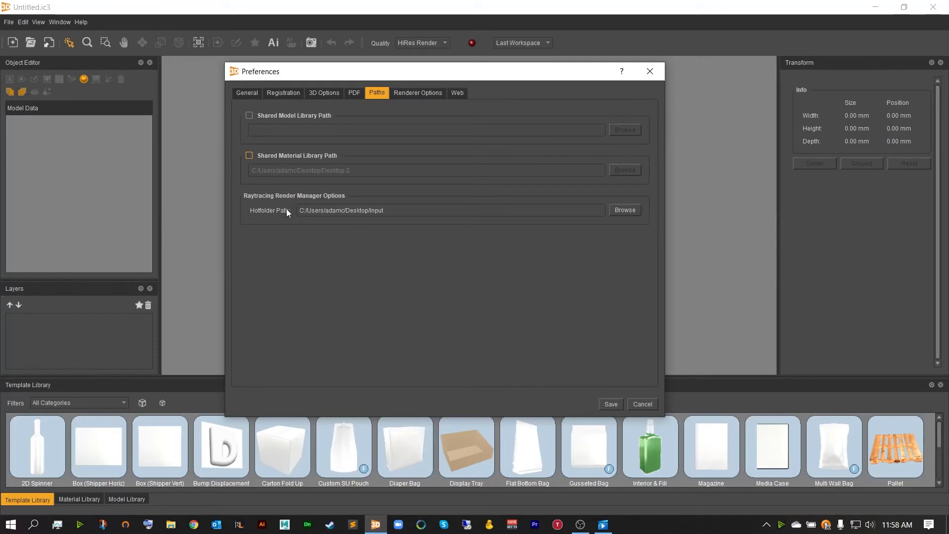
{"action": "left_click_drag", "start_coordinate": [385, 210], "coordinate": [384, 255]}
Step: Examine the renderer options and try the iC3D PDF Renderer (PDF Placement only) choice
{"action": "left_click", "coordinate": [424, 93]}
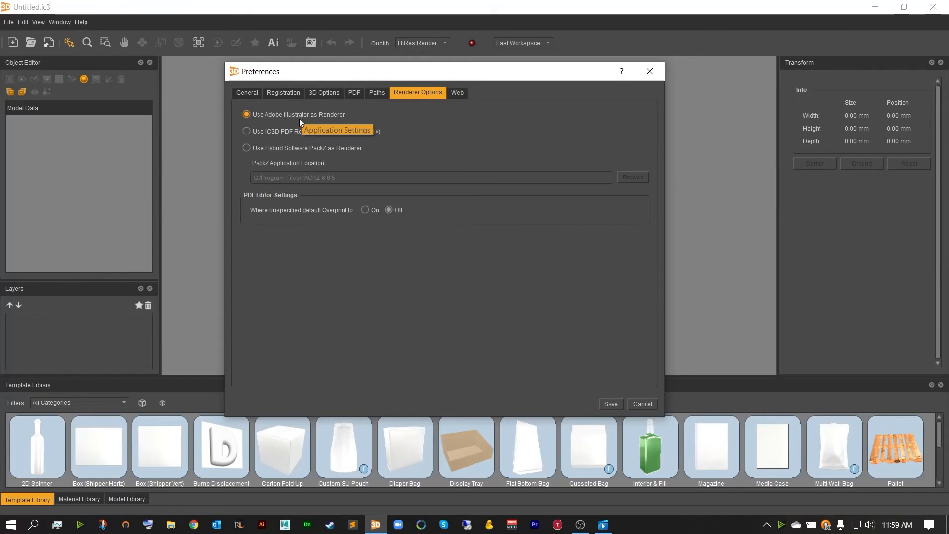
{"action": "left_click", "coordinate": [246, 131]}
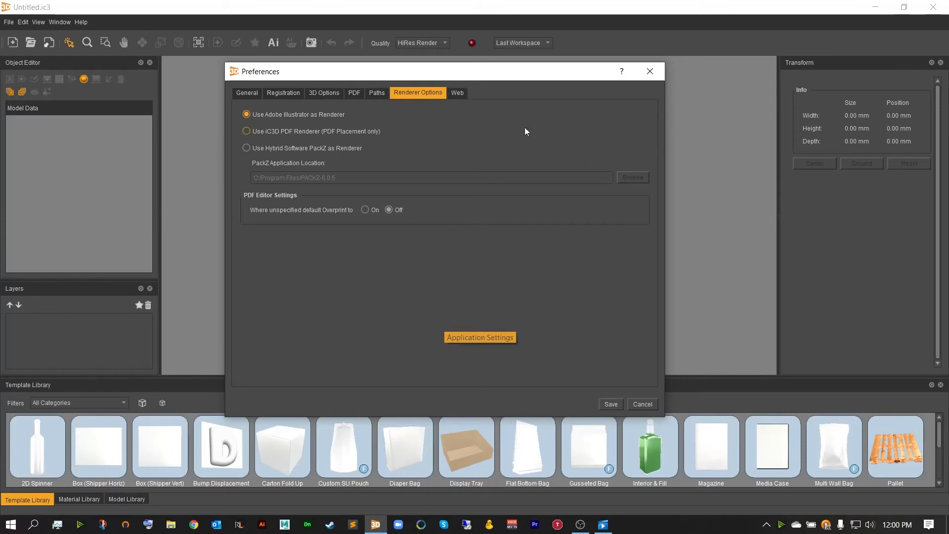
Step: Review the Opsis URL in the web preferences and save the preferences
{"action": "left_click", "coordinate": [455, 92]}
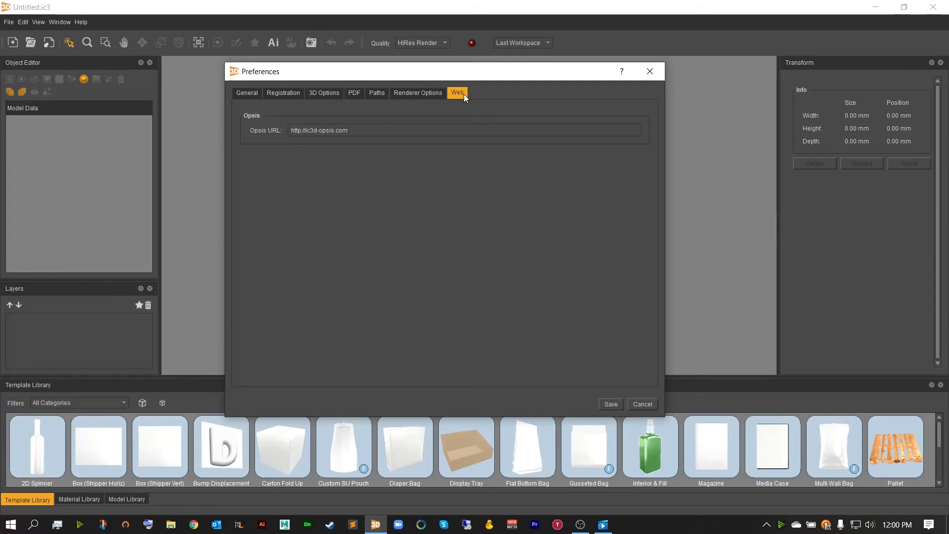
{"action": "left_click_drag", "start_coordinate": [365, 130], "coordinate": [290, 131]}
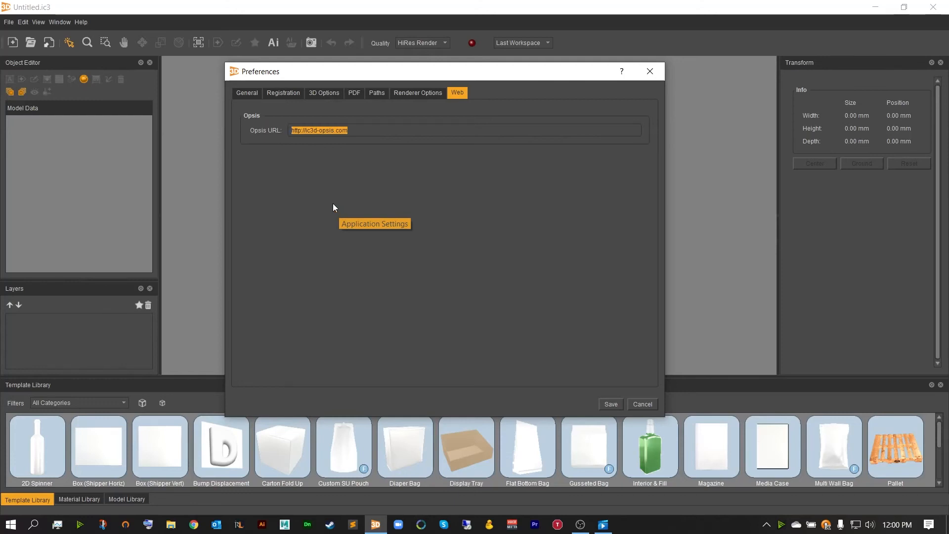
{"action": "left_click", "coordinate": [611, 404]}
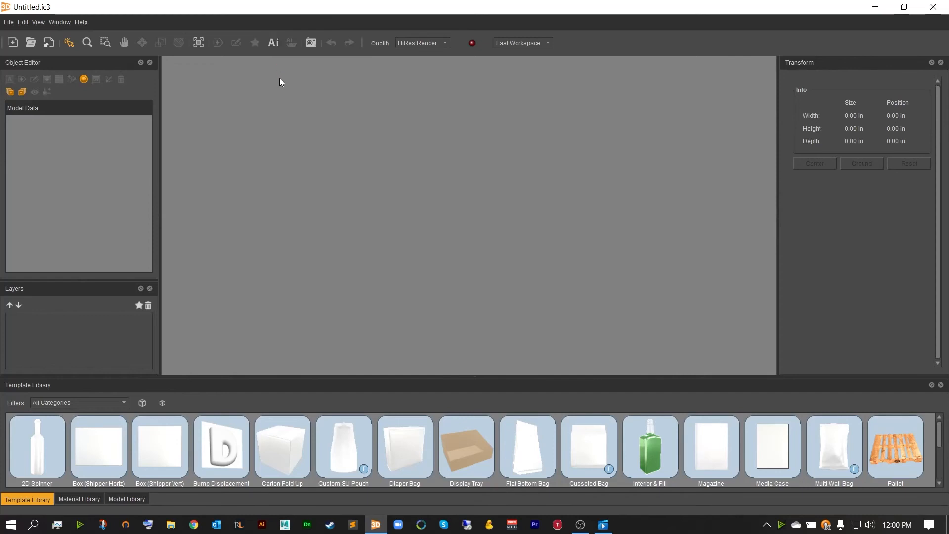
Step: Add a Stand Up Pouch from the template library to the scene with its default template settings
{"action": "mouse_move", "coordinate": [409, 379]}
{"action": "left_mouse_down"}
{"action": "mouse_move", "coordinate": [410, 295]}
{"action": "mouse_move", "coordinate": [407, 379]}
{"action": "left_mouse_up"}
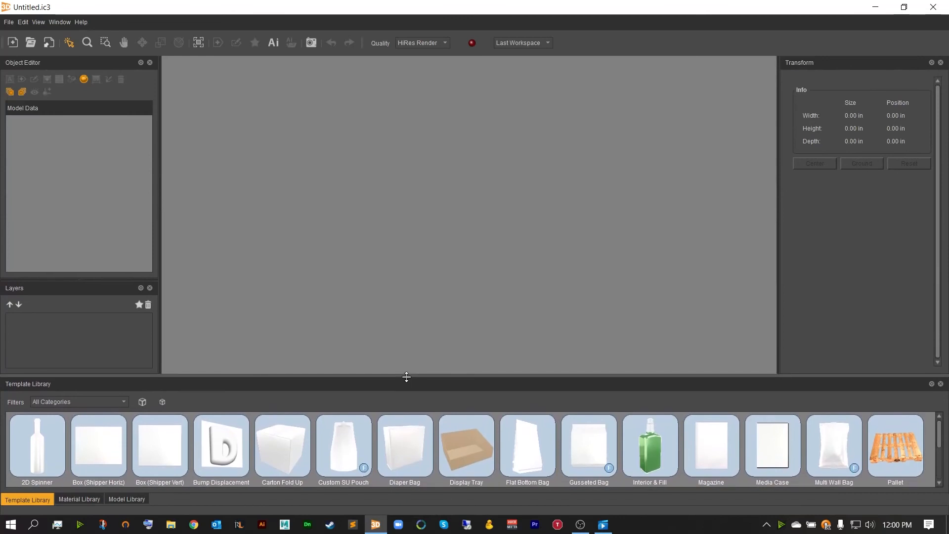
{"action": "scroll", "coordinate": [562, 432], "scroll_direction": "down", "scroll_amount": 3}
{"action": "left_click_drag", "start_coordinate": [594, 440], "coordinate": [561, 334]}
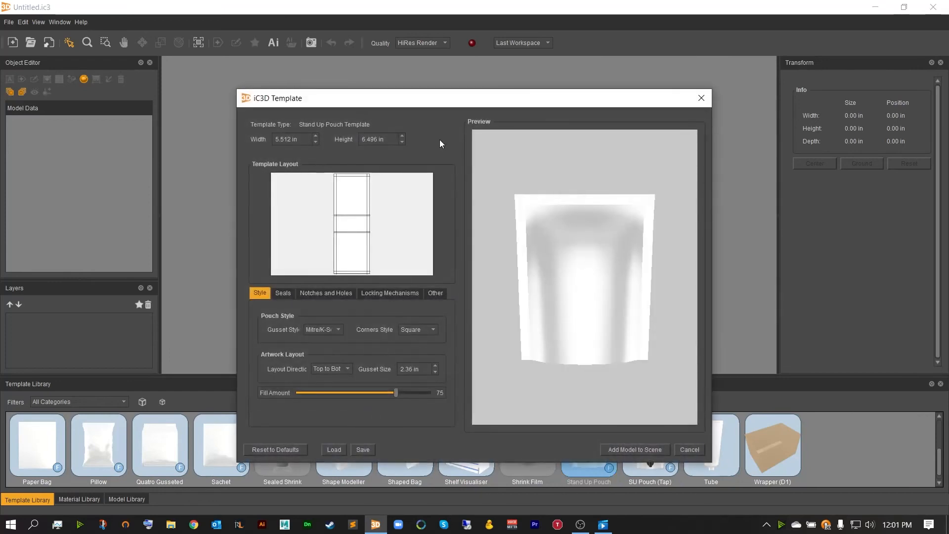
{"action": "left_click_drag", "start_coordinate": [422, 111], "coordinate": [382, 73]}
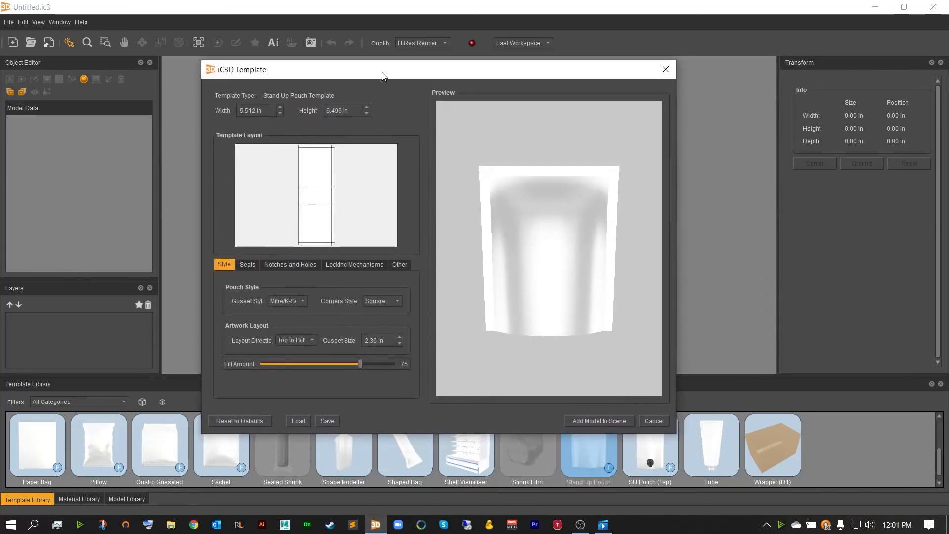
{"action": "mouse_move", "coordinate": [595, 287]}
{"action": "left_mouse_down"}
{"action": "mouse_move", "coordinate": [582, 287]}
{"action": "mouse_move", "coordinate": [607, 292]}
{"action": "left_mouse_up"}
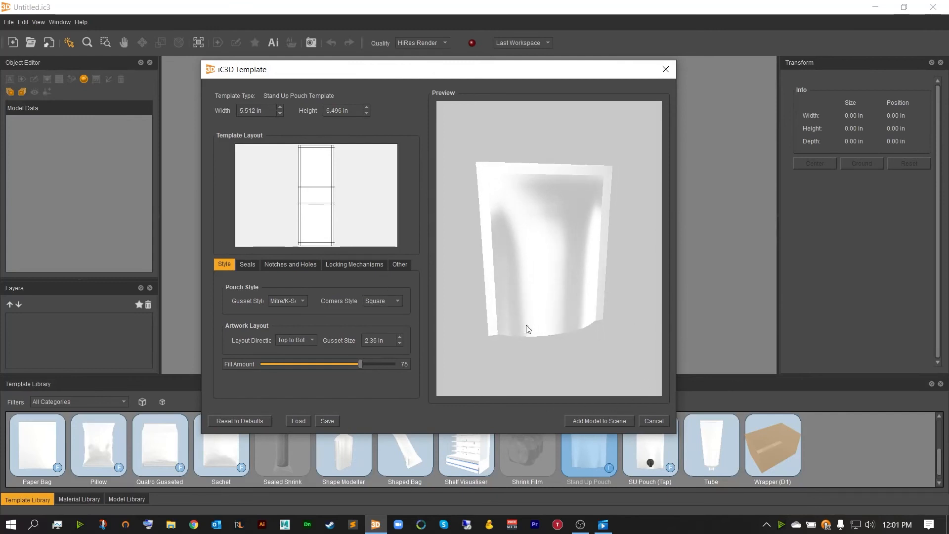
{"action": "left_click", "coordinate": [580, 419]}
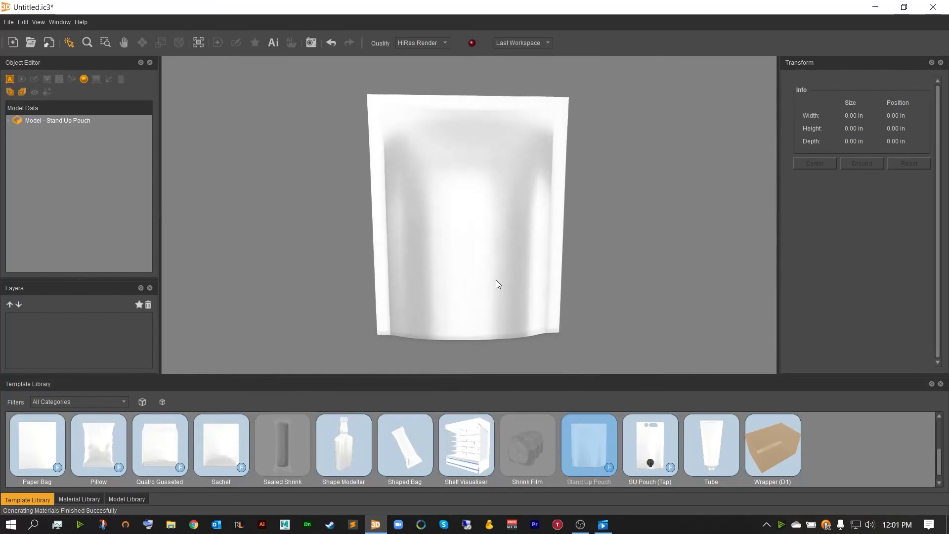
Step: Open the Stand Up Pouch's Base Artwork for editing in Adobe Illustrator and move the Layers panel clear of the artboard
{"action": "left_click", "coordinate": [453, 250]}
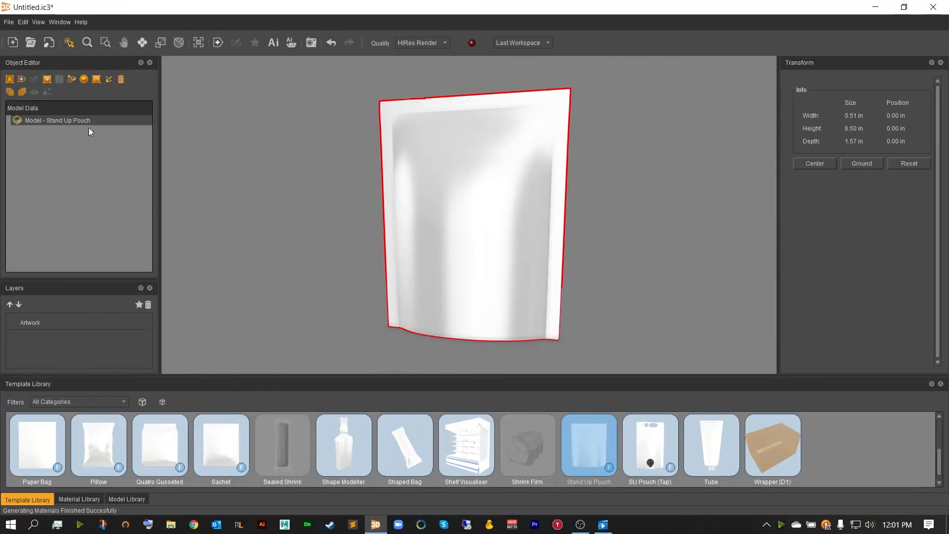
{"action": "left_click", "coordinate": [8, 120]}
{"action": "left_click", "coordinate": [34, 141]}
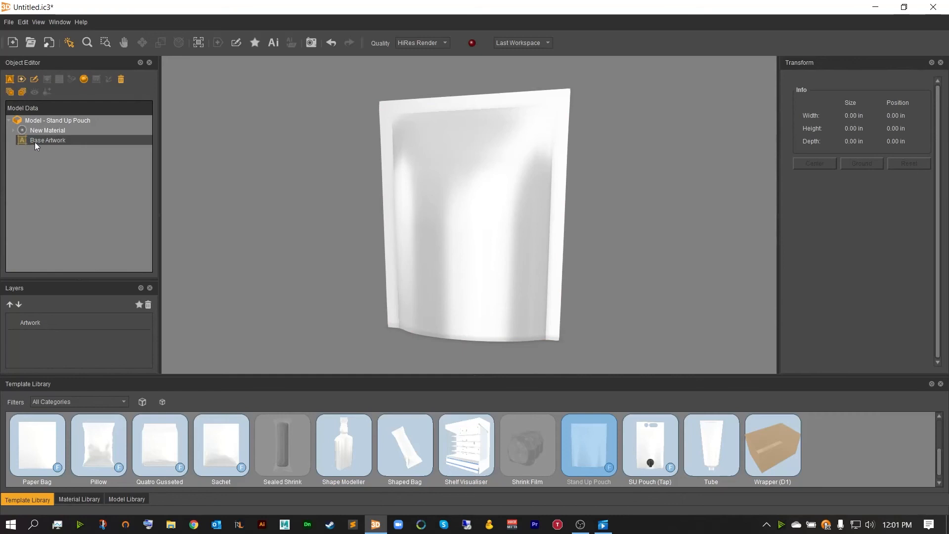
{"action": "left_click", "coordinate": [268, 171]}
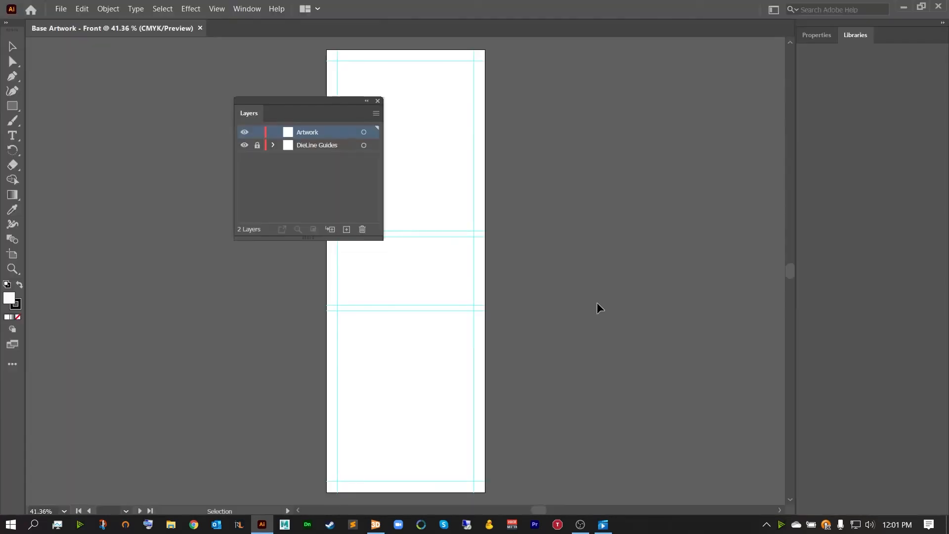
{"action": "left_click_drag", "start_coordinate": [262, 101], "coordinate": [649, 71]}
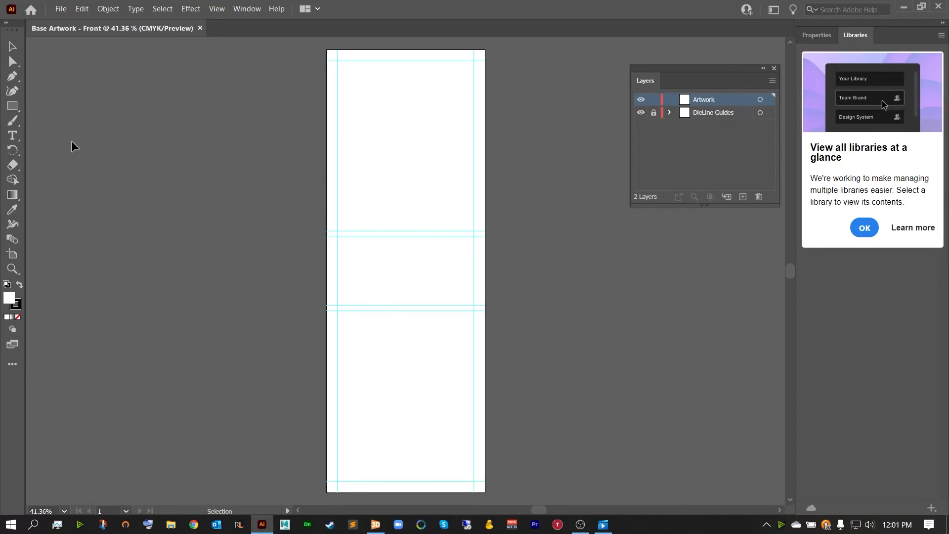
Step: Draw a rectangle inside the upper panel of the pouch artwork and place an area of Lorem ipsum placeholder text within it
{"action": "left_click", "coordinate": [12, 106]}
{"action": "mouse_move", "coordinate": [347, 76]}
{"action": "left_mouse_down"}
{"action": "mouse_move", "coordinate": [435, 207]}
{"action": "mouse_move", "coordinate": [461, 219]}
{"action": "left_mouse_up"}
{"action": "left_click", "coordinate": [12, 135]}
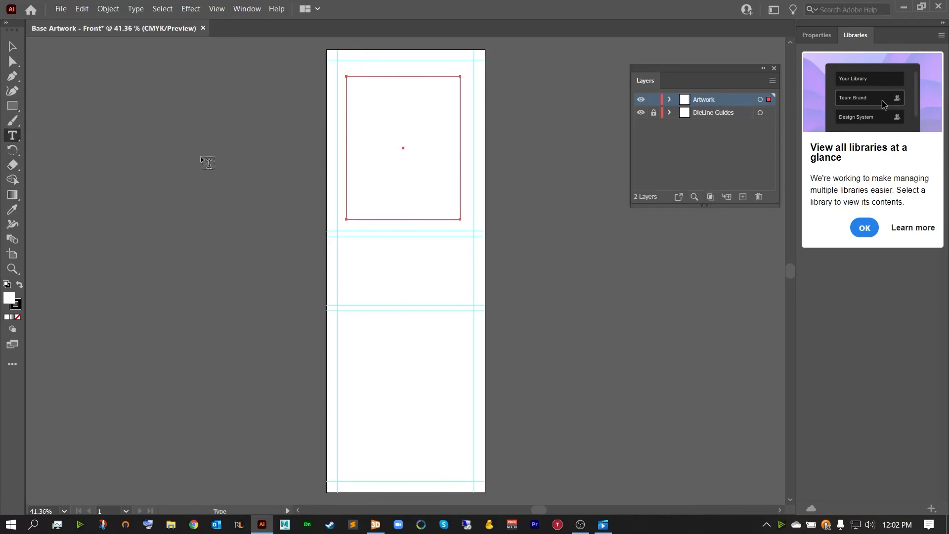
{"action": "left_click_drag", "start_coordinate": [358, 92], "coordinate": [448, 210]}
{"action": "key", "text": "Escape"}
{"action": "left_click", "coordinate": [242, 115]}
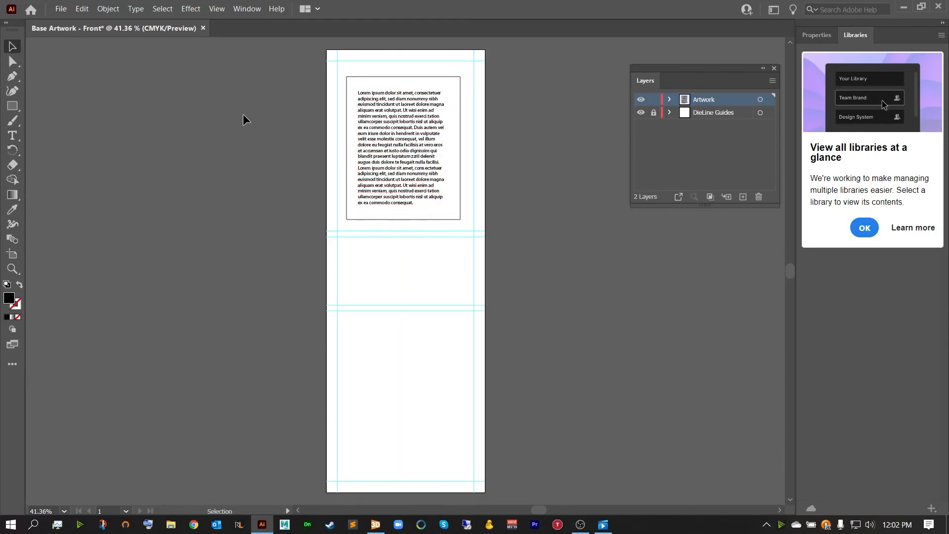
Step: Show the iC3D Renderer V5 extension and place it beside the artboard, below the Layers panel
{"action": "scroll", "coordinate": [241, 121], "scroll_direction": "up", "scroll_amount": 2}
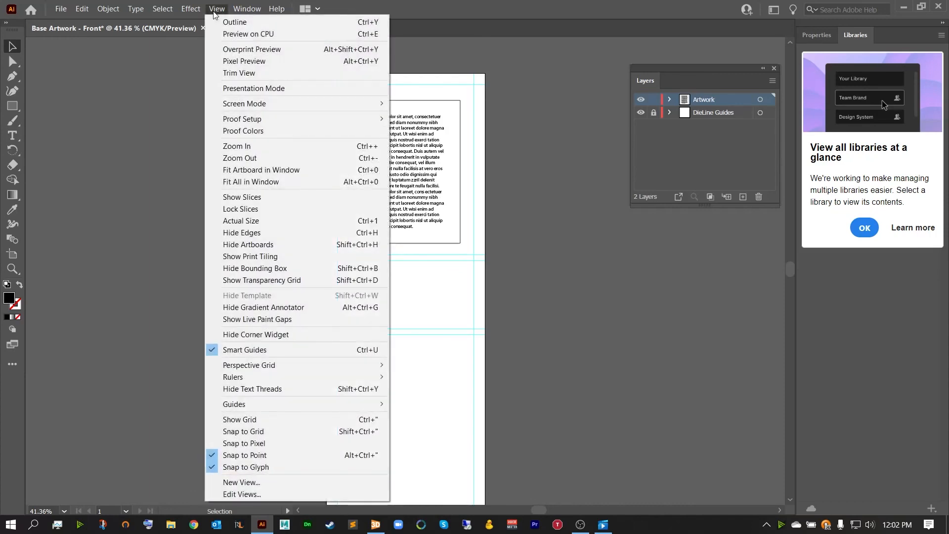
{"action": "mouse_move", "coordinate": [242, 12]}
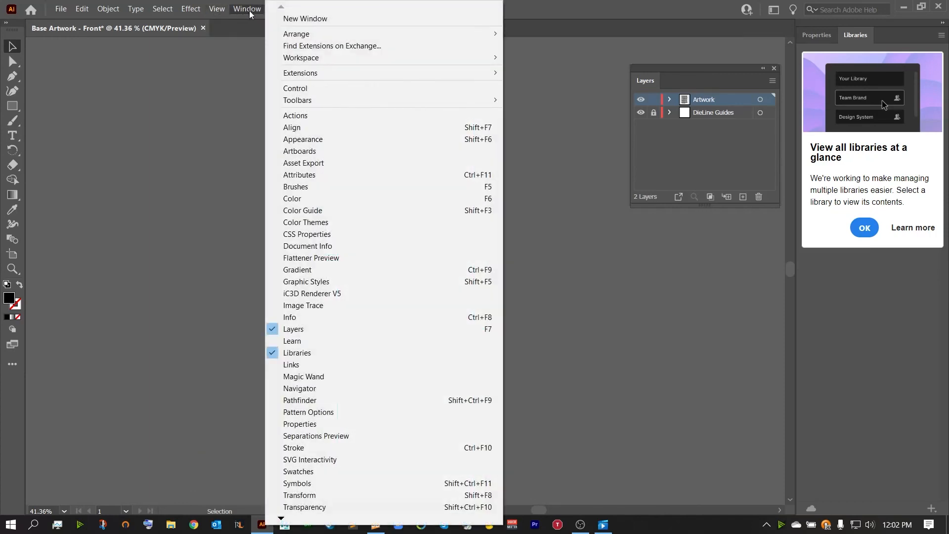
{"action": "mouse_move", "coordinate": [282, 73]}
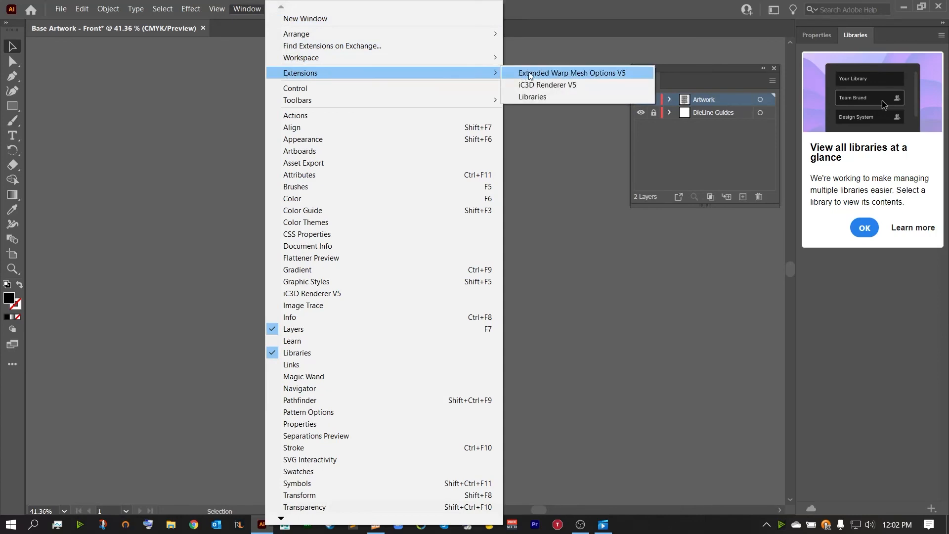
{"action": "left_click", "coordinate": [551, 86]}
{"action": "left_click_drag", "start_coordinate": [42, 15], "coordinate": [657, 230]}
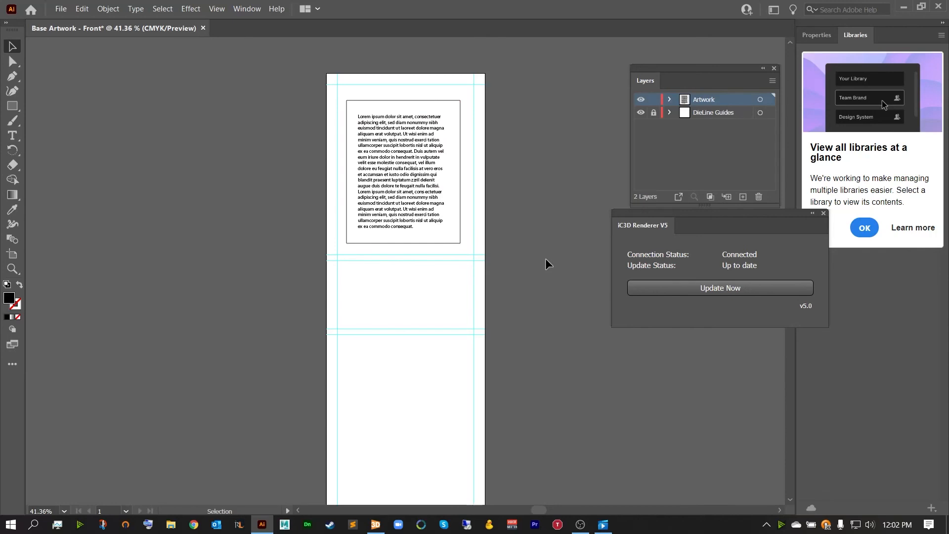
Step: Update the model with the new artwork through the renderer extension, switch back to iC3D and inspect the artwork on the pouch
{"action": "left_click", "coordinate": [712, 293]}
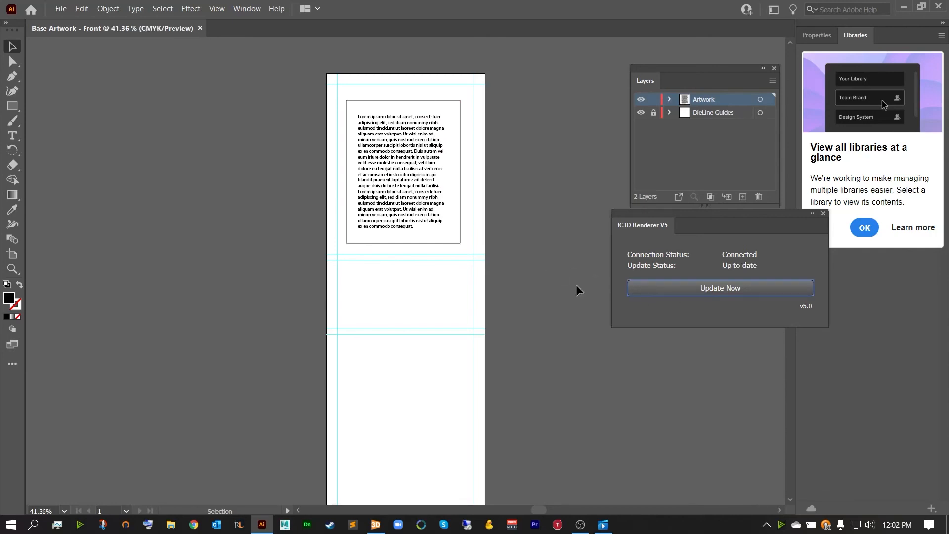
{"action": "left_click_drag", "start_coordinate": [715, 265], "coordinate": [746, 268]}
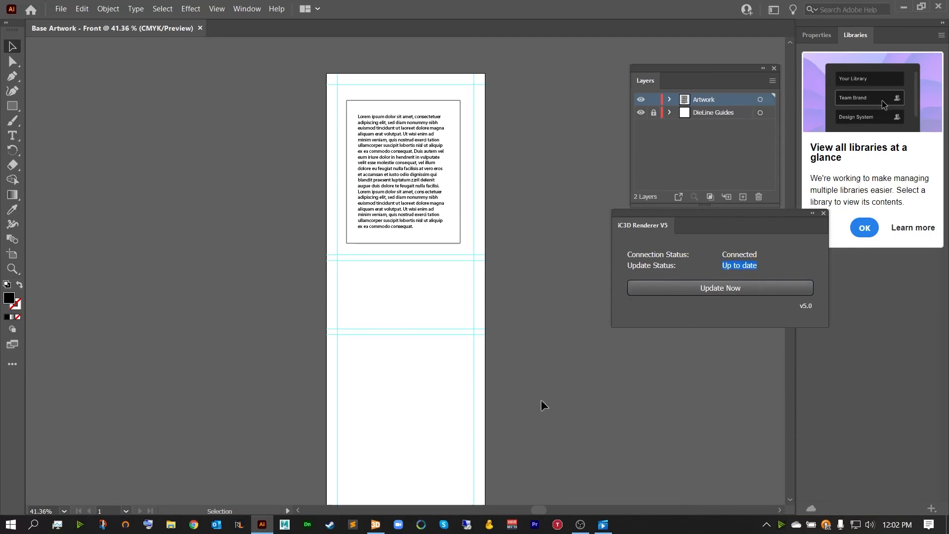
{"action": "left_click", "coordinate": [376, 525]}
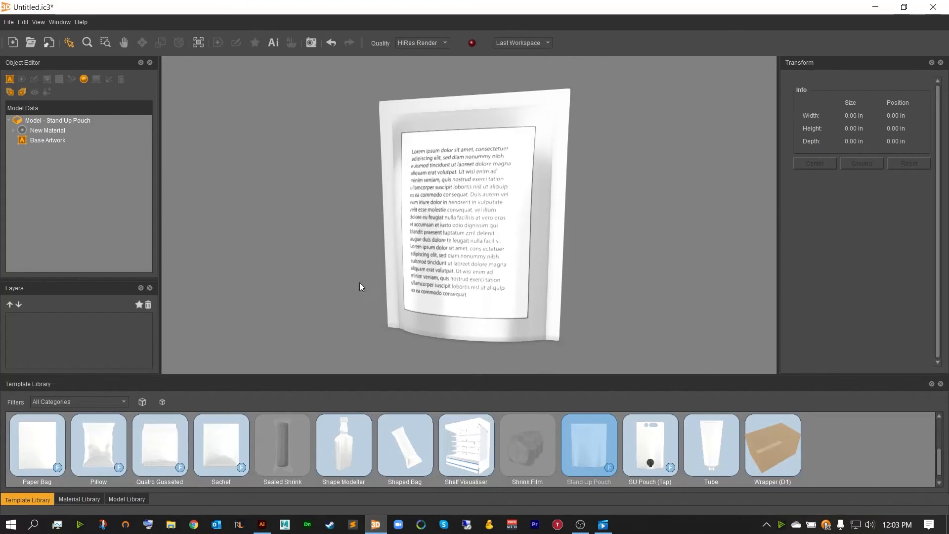
{"action": "left_click_drag", "start_coordinate": [321, 253], "coordinate": [355, 249]}
{"action": "scroll", "coordinate": [355, 433], "scroll_direction": "up", "scroll_amount": 1}
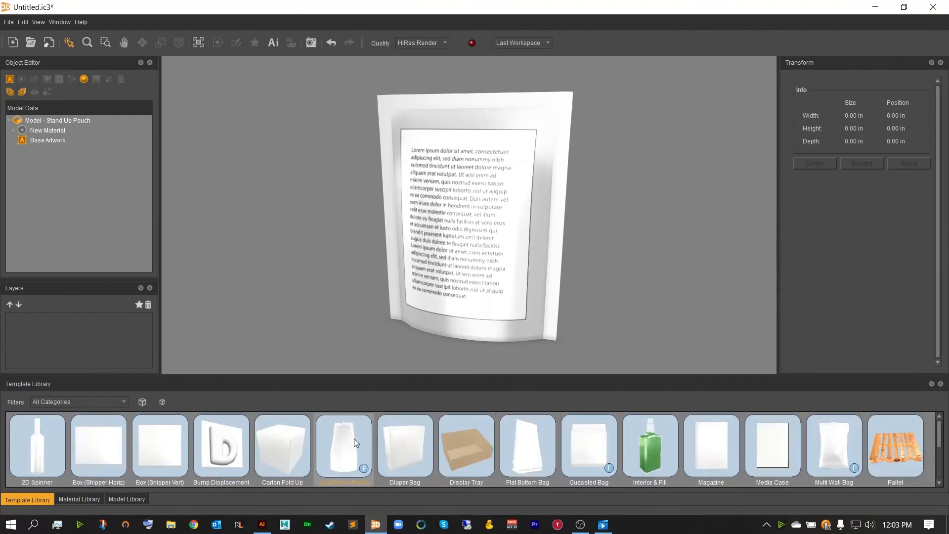